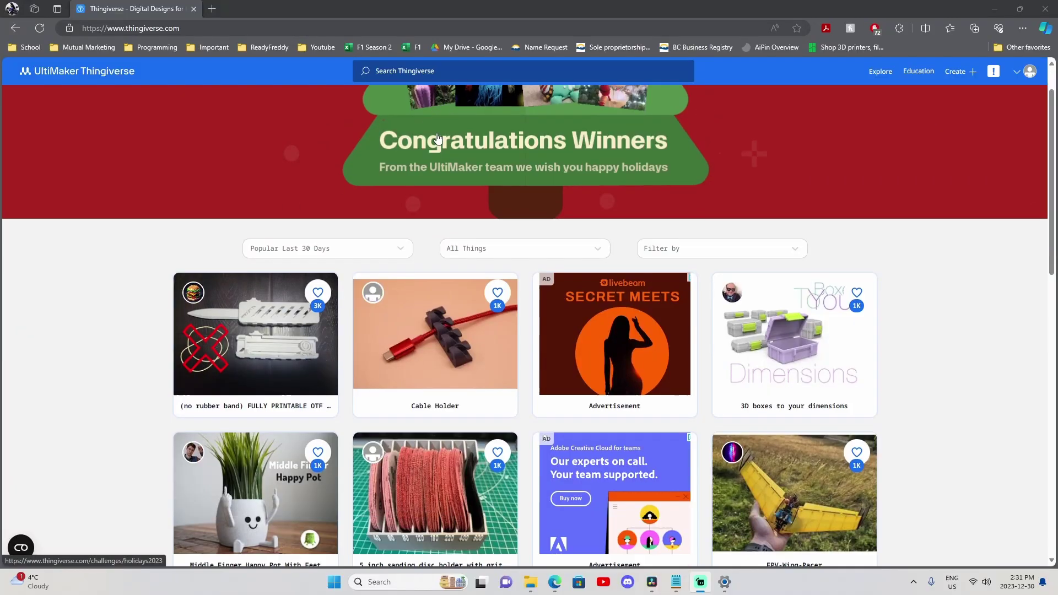
scroll(436, 140, "down", 3)
scroll(436, 141, "down", 3)
scroll(436, 140, "down", 2)
scroll(436, 146, "down", 2)
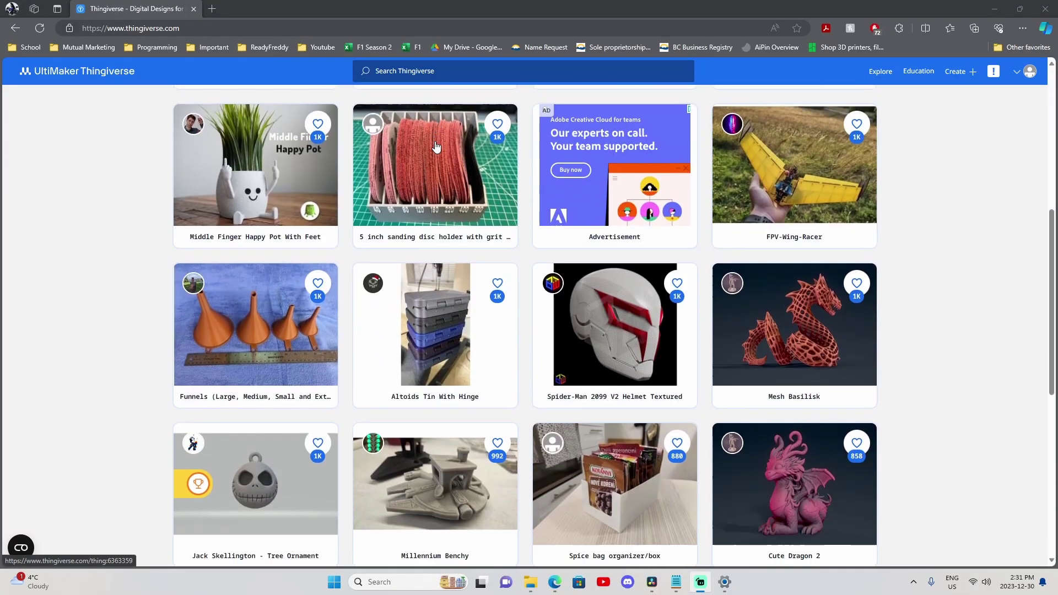
scroll(436, 146, "down", 2)
scroll(435, 146, "down", 2)
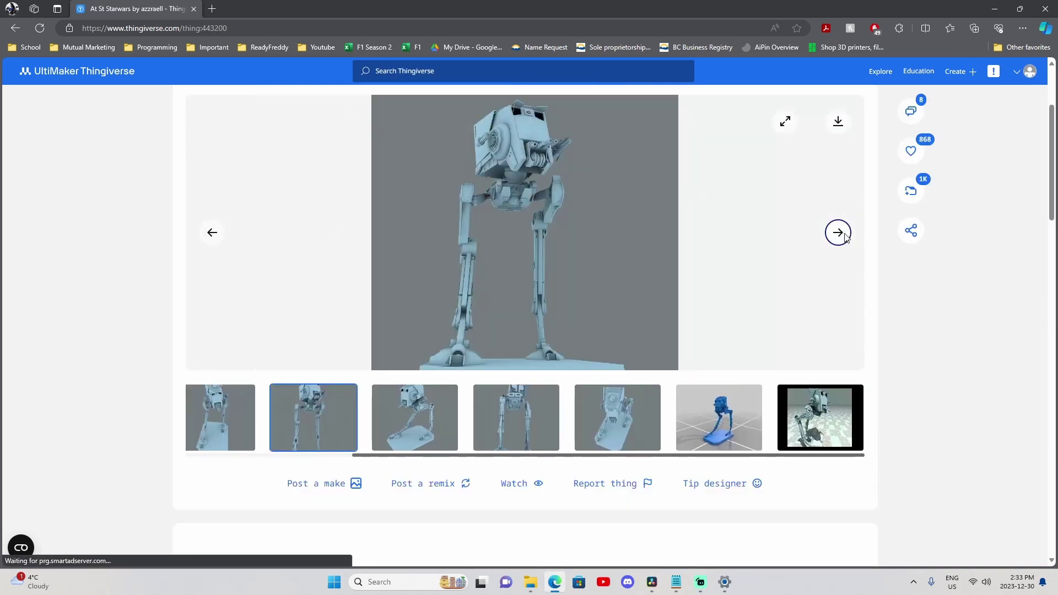
Step: View the next AT-ST model image, then download all of its files from the Files tab
left_click(838, 232)
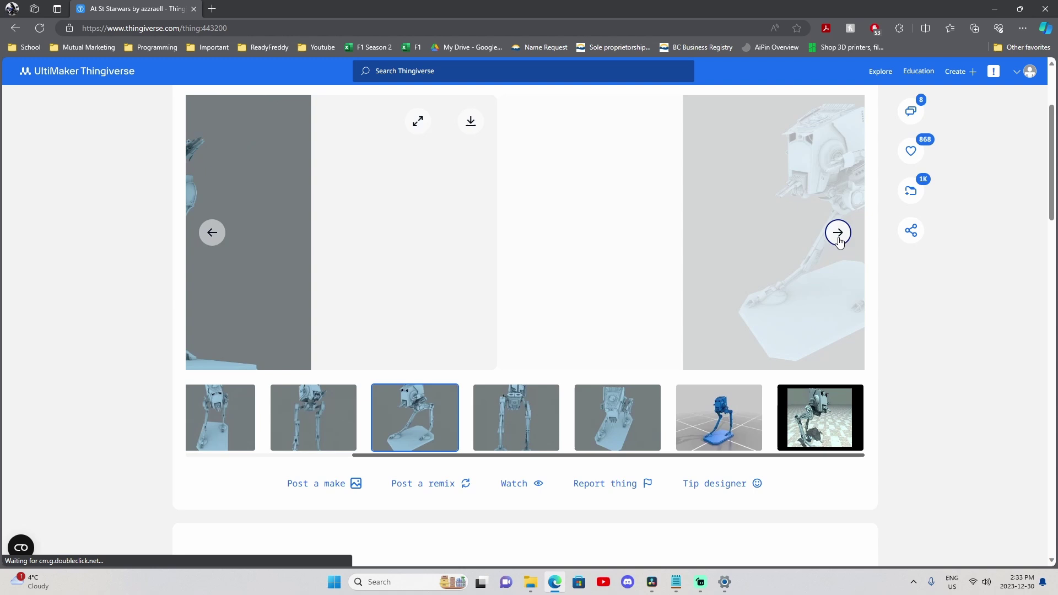
scroll(606, 282, "down", 3)
scroll(533, 283, "down", 2)
scroll(532, 283, "down", 1)
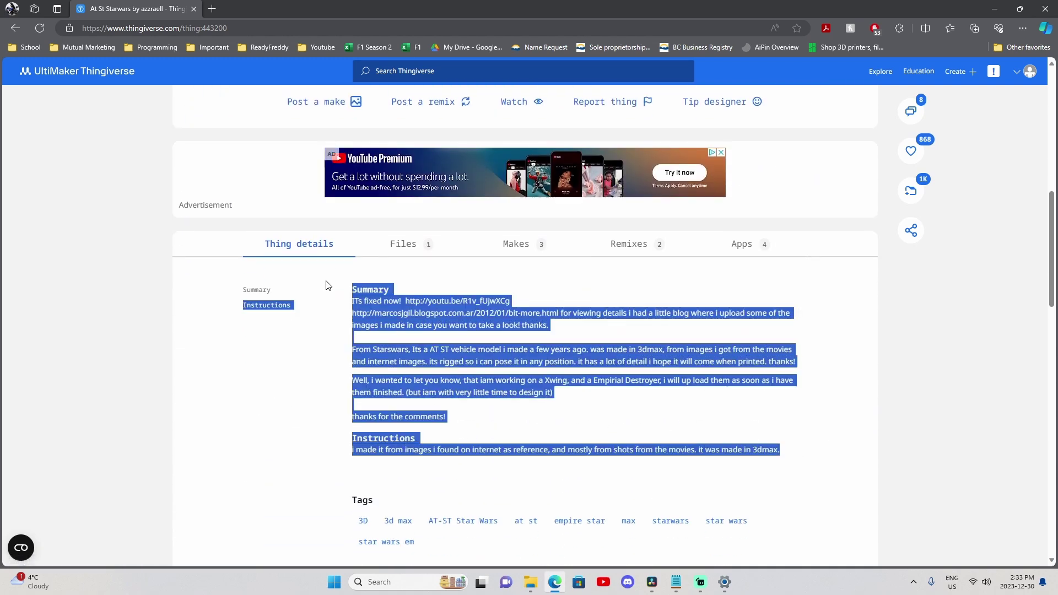
left_click(404, 247)
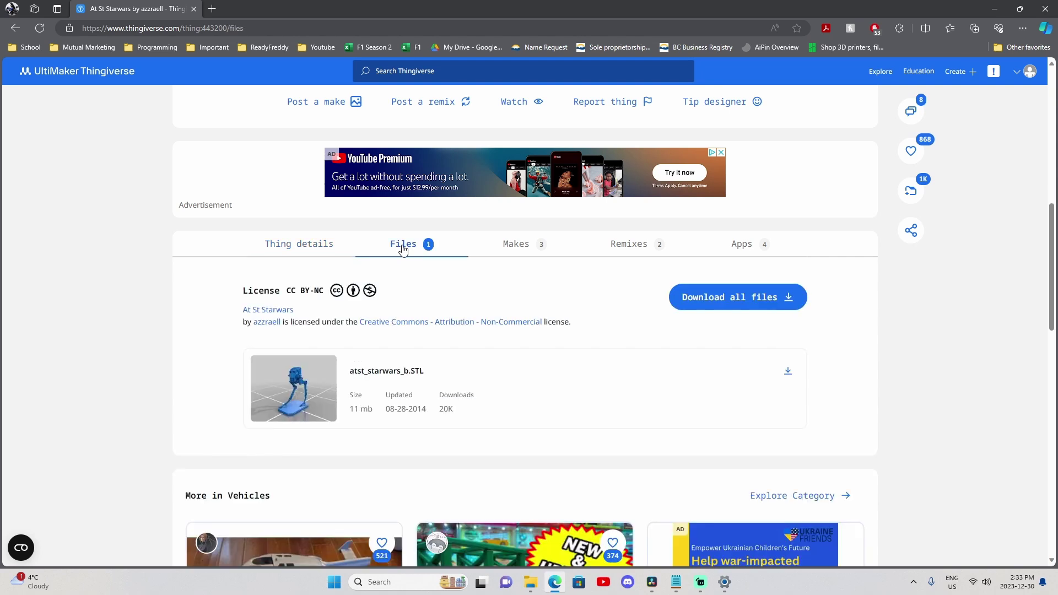
scroll(577, 313, "down", 1)
left_click(780, 226)
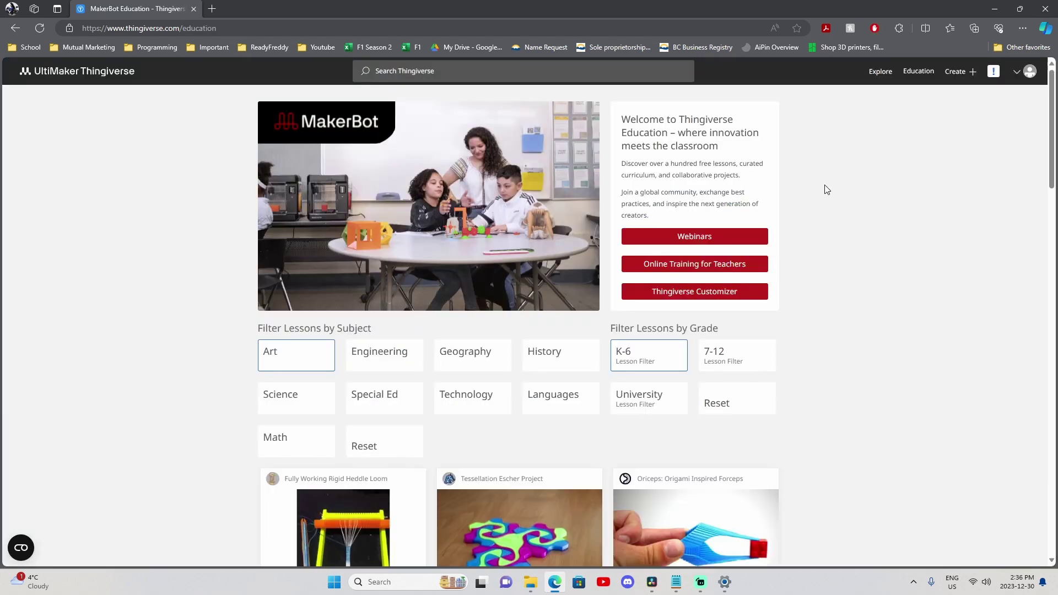
scroll(825, 190, "down", 2)
scroll(823, 192, "down", 1)
scroll(821, 194, "down", 1)
scroll(818, 198, "down", 1)
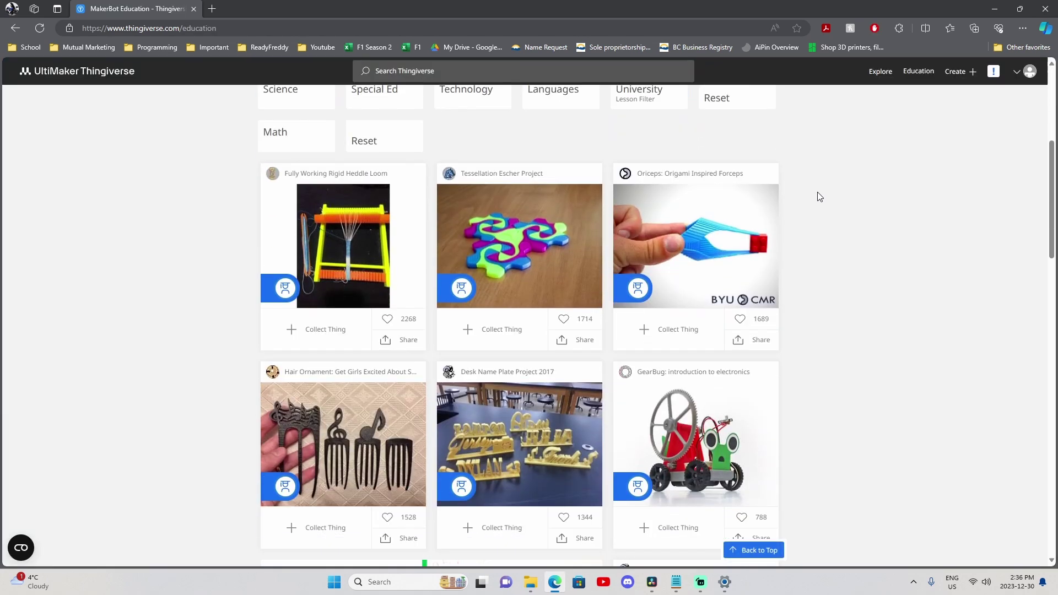
scroll(819, 198, "down", 3)
scroll(818, 198, "down", 1)
scroll(814, 199, "up", 5)
Step: Filter Thingiverse lessons to grades 7-12 and open the Otto DIY+ robot lesson
left_click(733, 282)
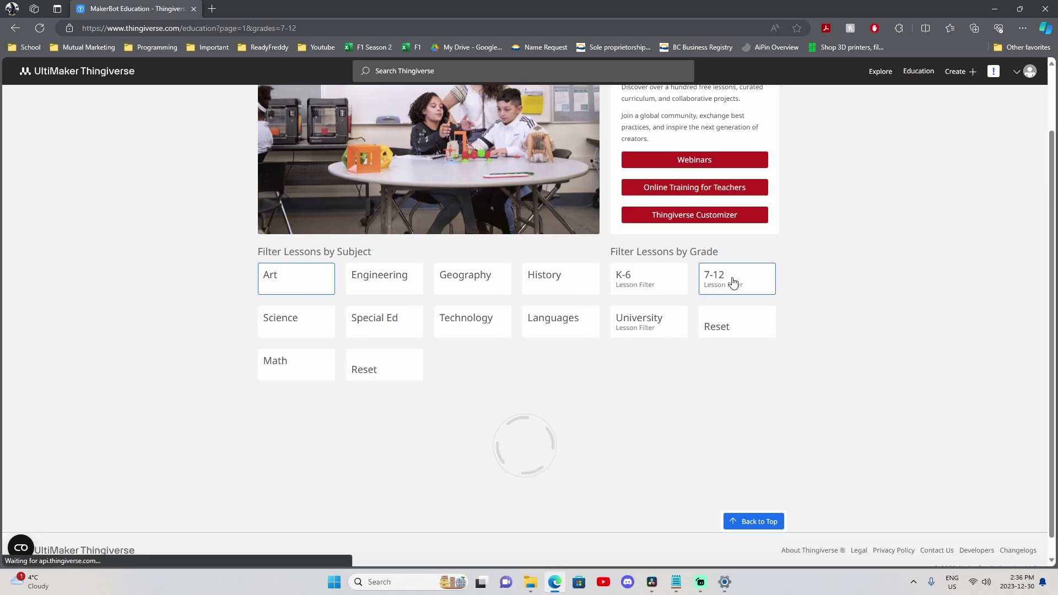
scroll(637, 356, "down", 3)
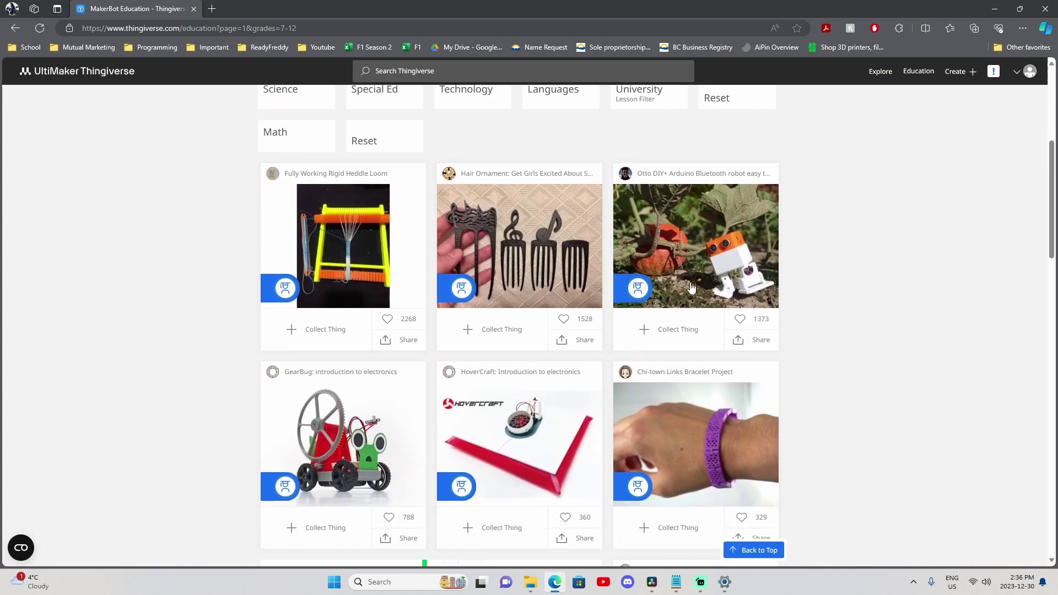
left_click(691, 286)
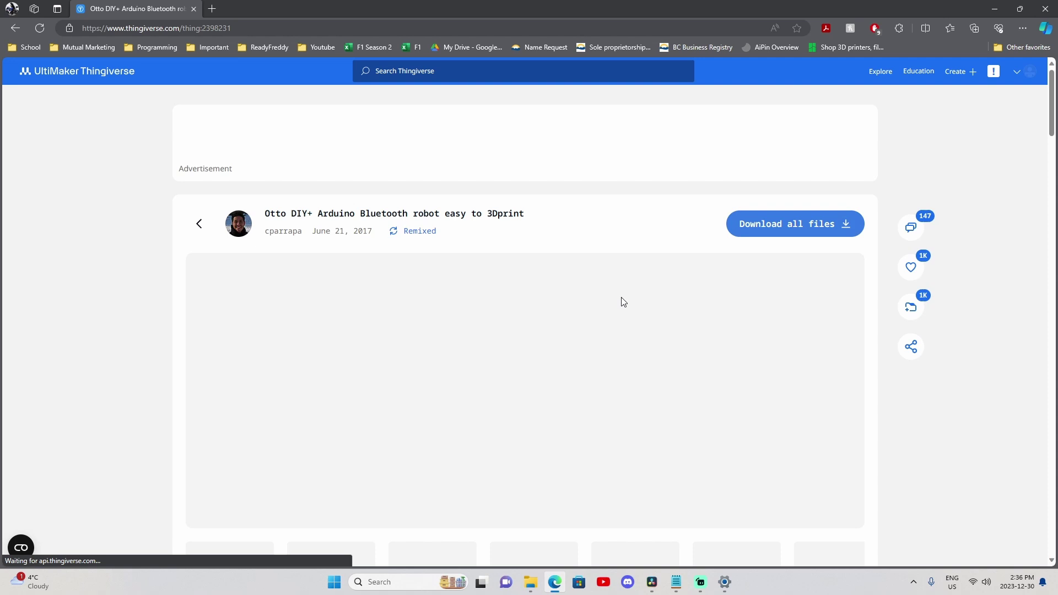
scroll(620, 300, "down", 1)
scroll(617, 300, "down", 1)
scroll(614, 299, "down", 1)
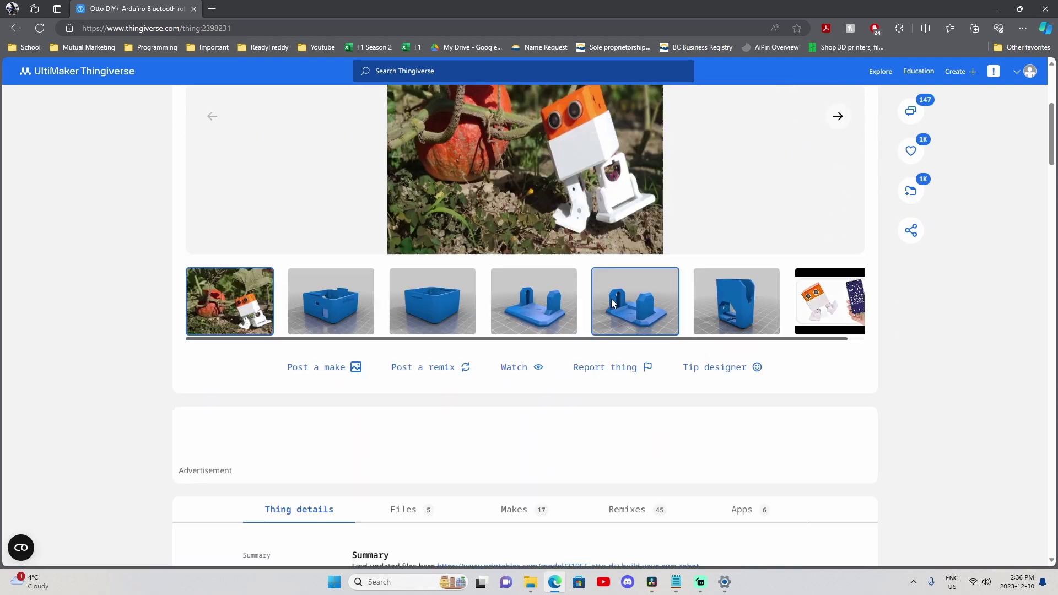
scroll(613, 302, "down", 3)
scroll(613, 303, "down", 2)
scroll(612, 303, "down", 2)
scroll(613, 302, "down", 1)
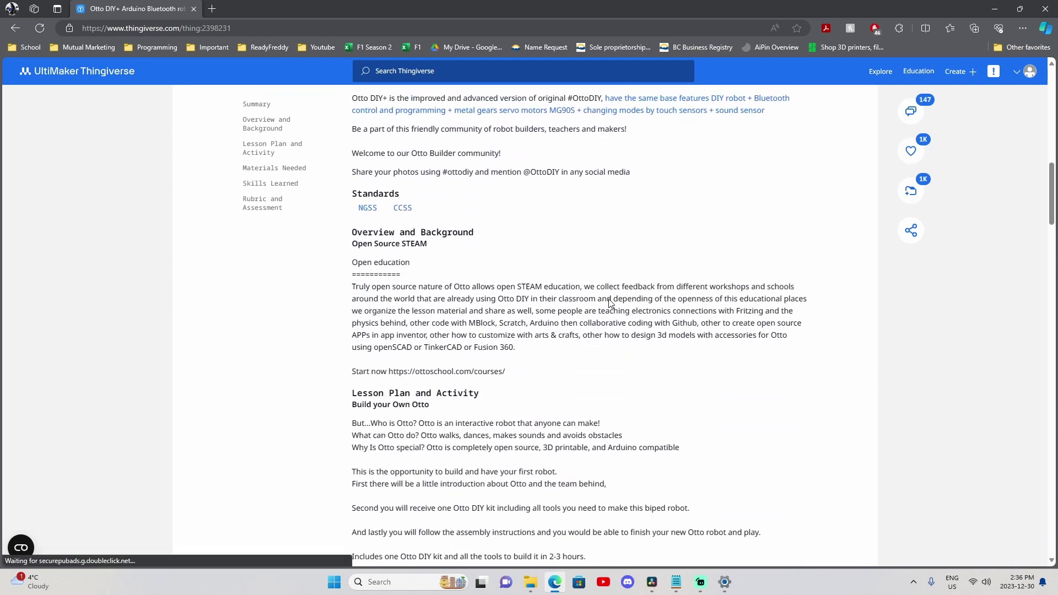
scroll(613, 302, "down", 1)
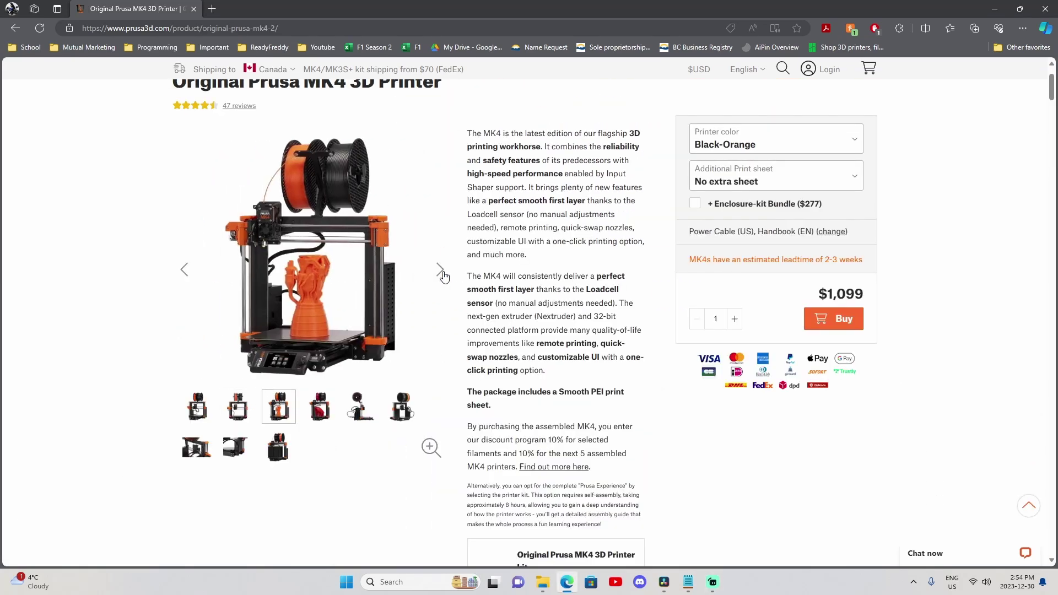
Step: Enlarge the Original Prusa MK4 photo and advance through two more images
left_click(444, 275)
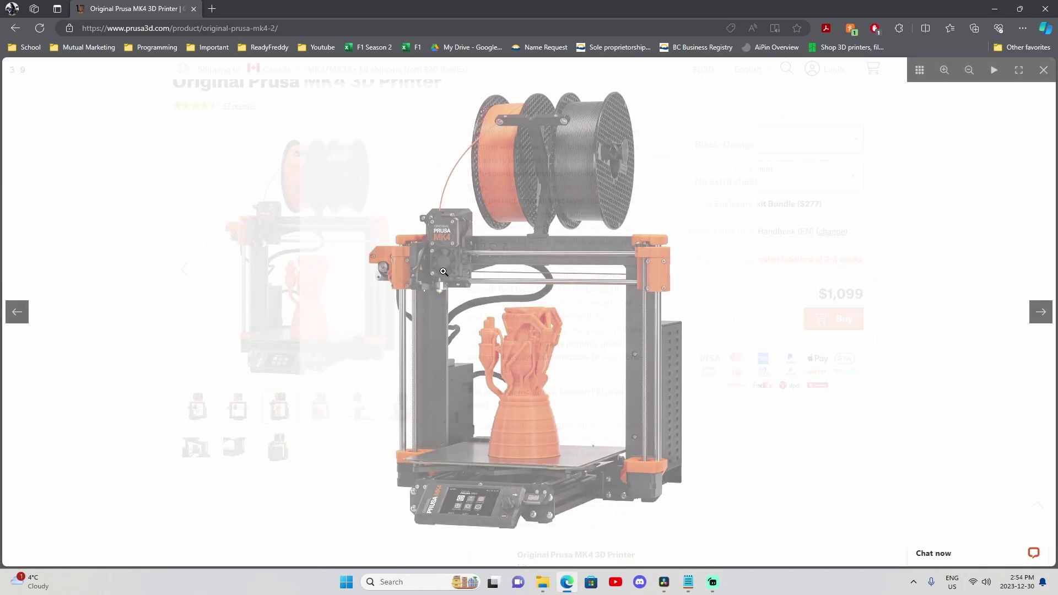
left_click(662, 310)
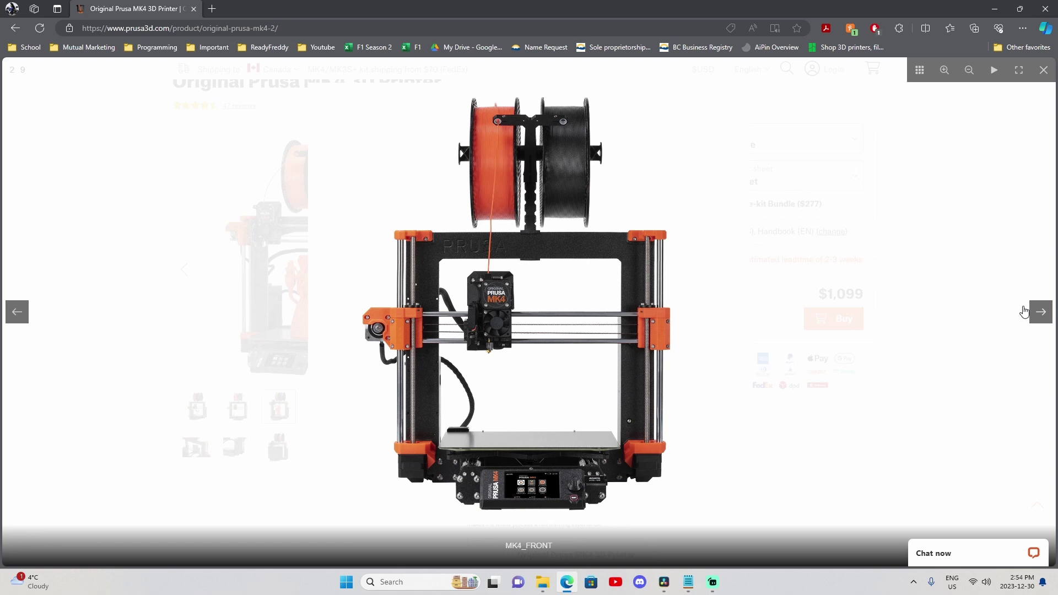
left_click(1041, 312)
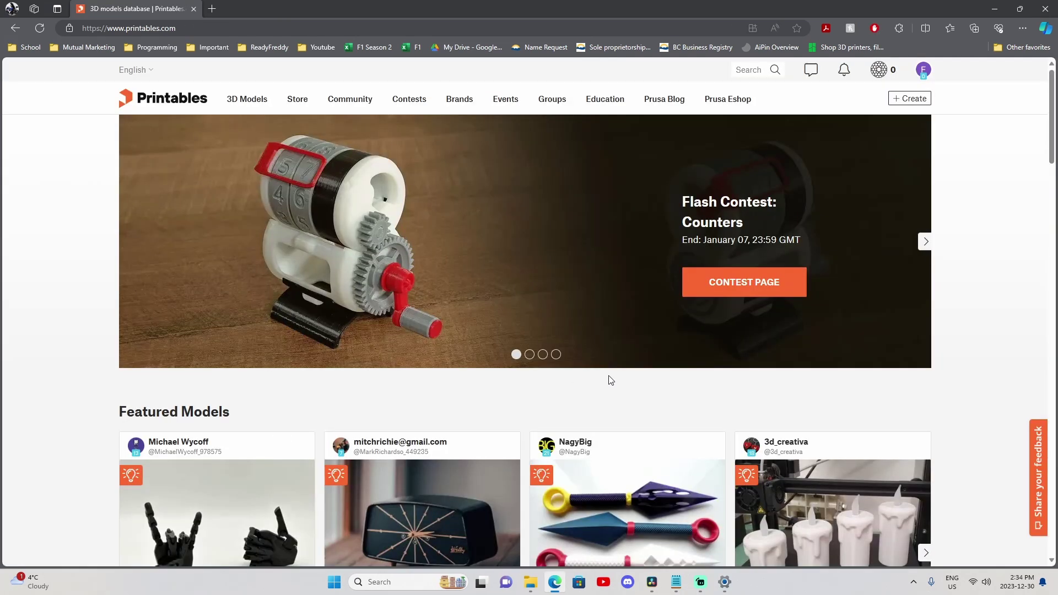
scroll(609, 381, "down", 2)
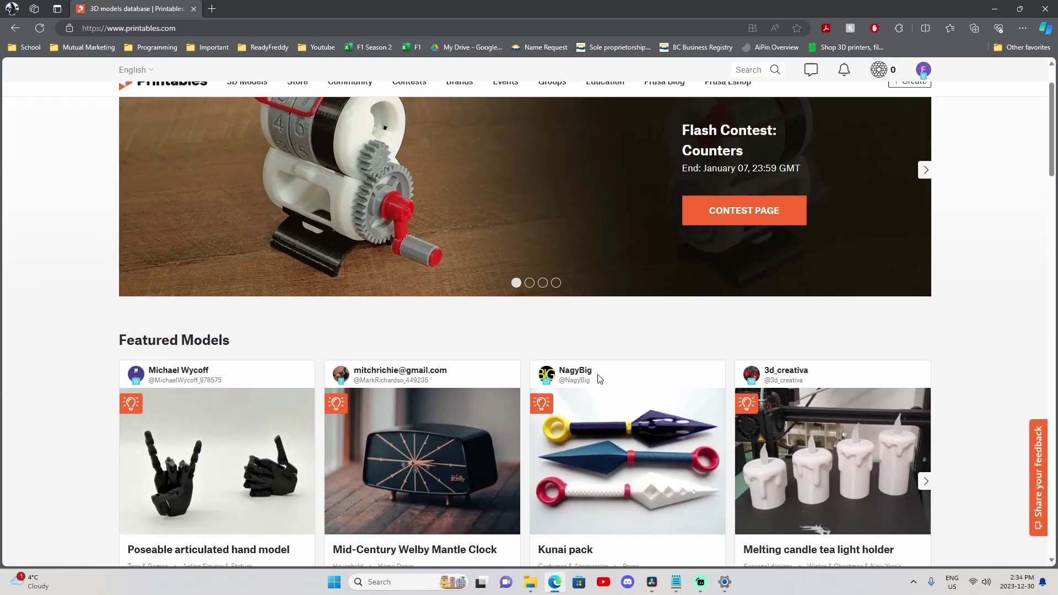
scroll(609, 381, "down", 2)
scroll(608, 381, "down", 2)
scroll(590, 380, "down", 2)
scroll(591, 381, "down", 2)
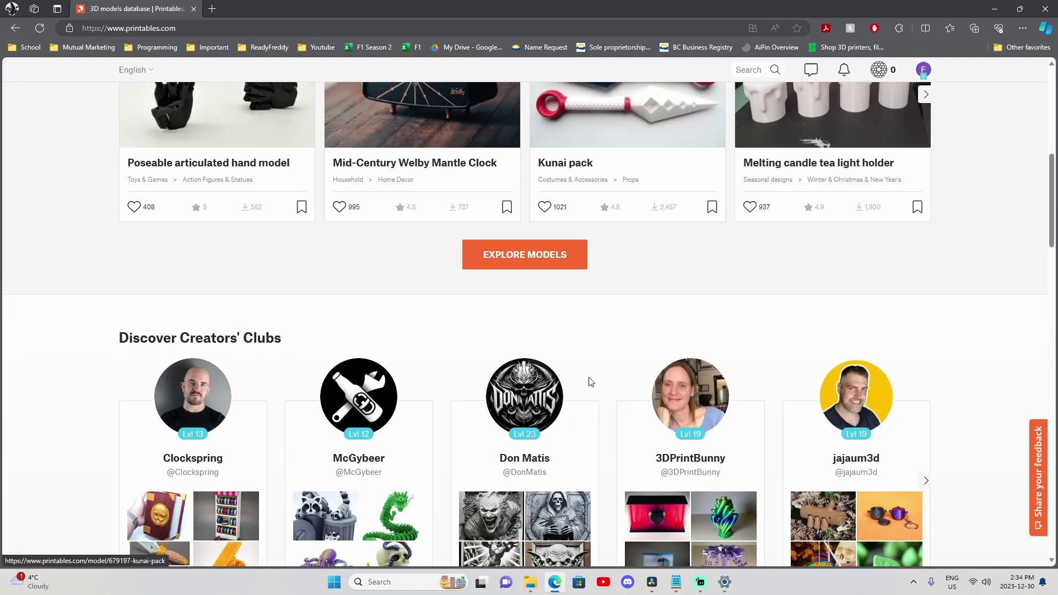
scroll(590, 380, "down", 2)
Step: Visit the Printables store, the T-34 tank model, the contests page, then Education projects
key("Home")
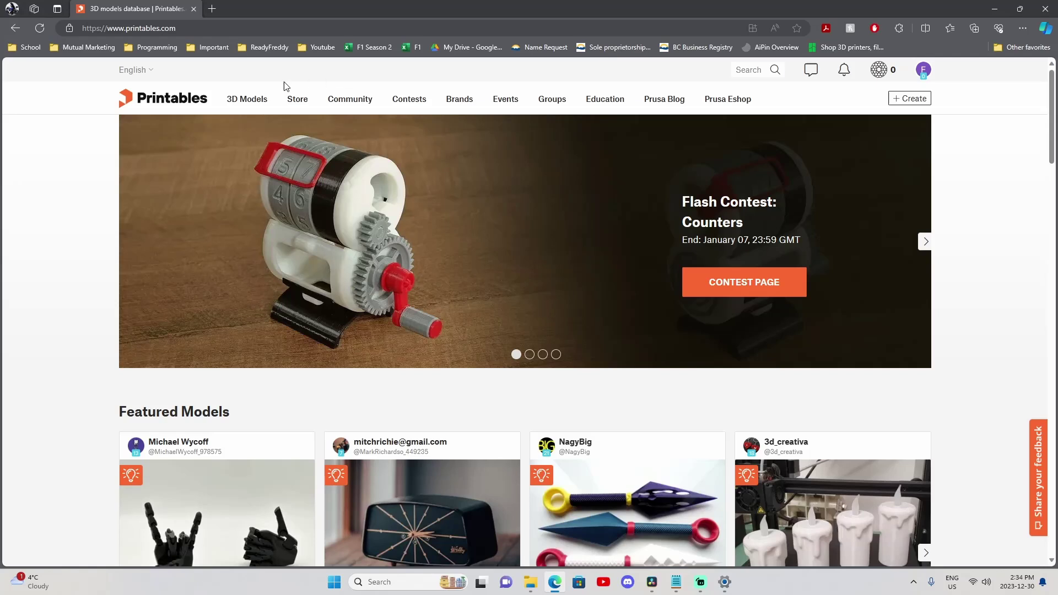
left_click(297, 99)
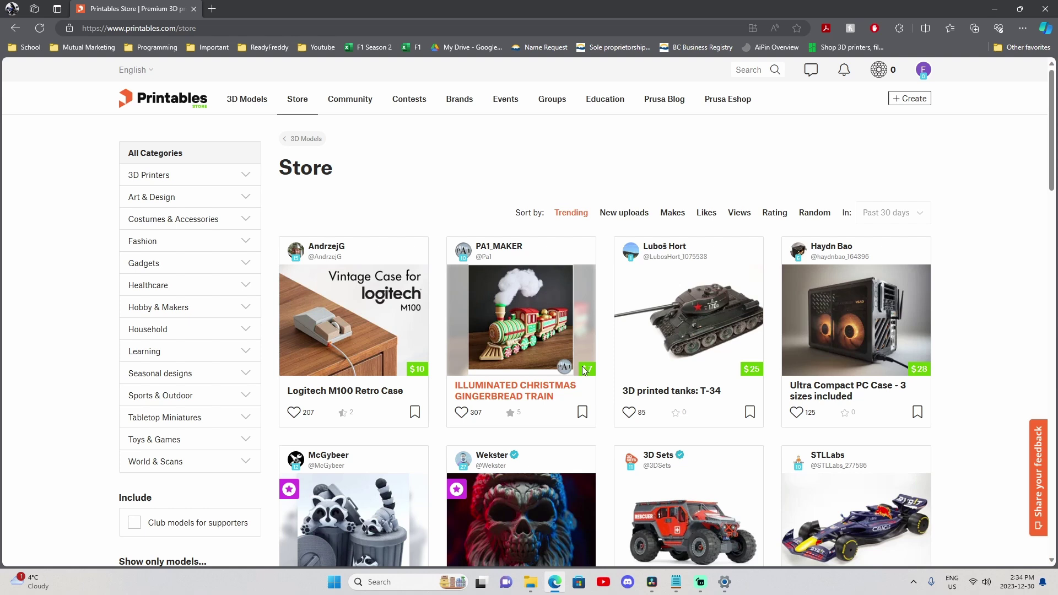
scroll(663, 409, "down", 1)
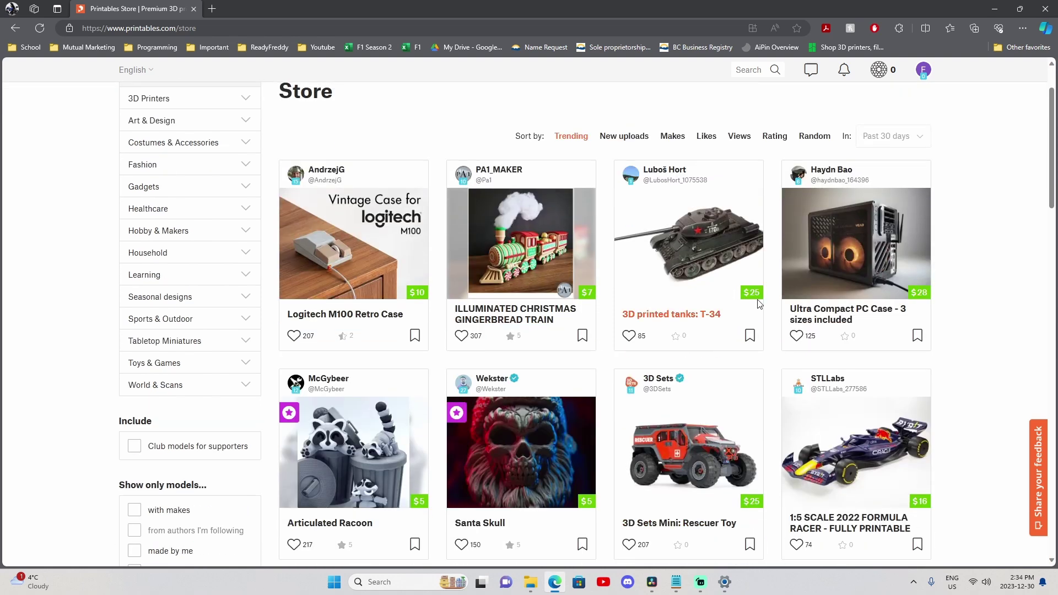
left_click(709, 323)
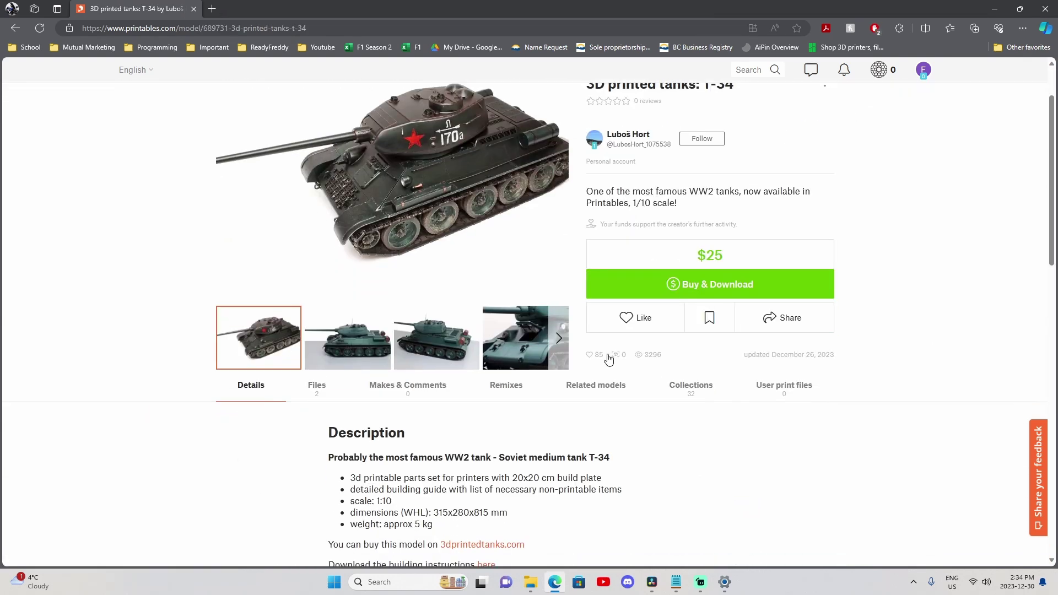
scroll(696, 328, "up", 1)
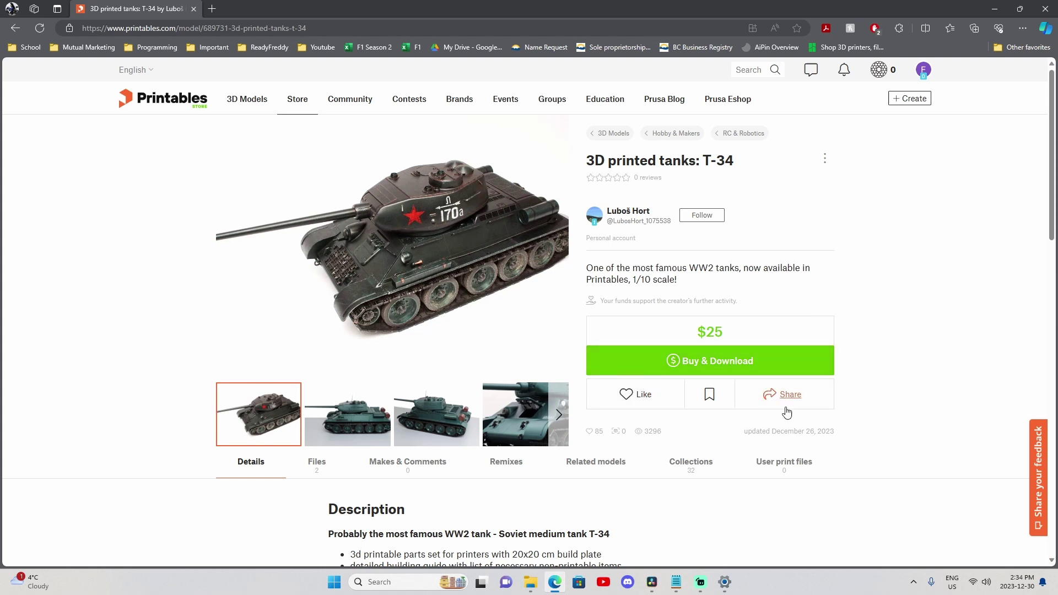
left_click(408, 98)
scroll(768, 239, "down", 2)
scroll(762, 242, "down", 2)
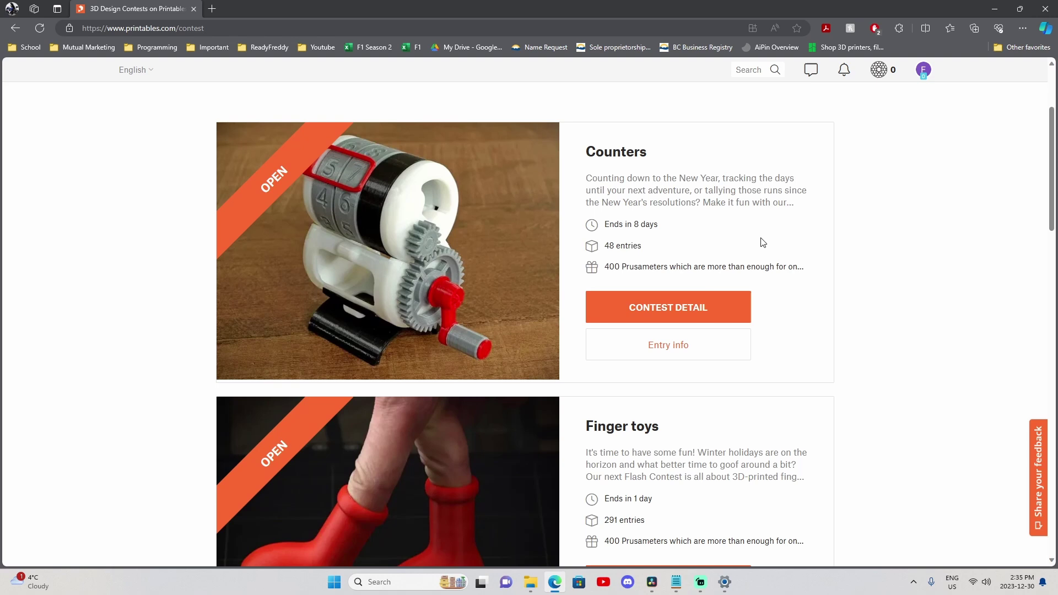
scroll(761, 240, "down", 2)
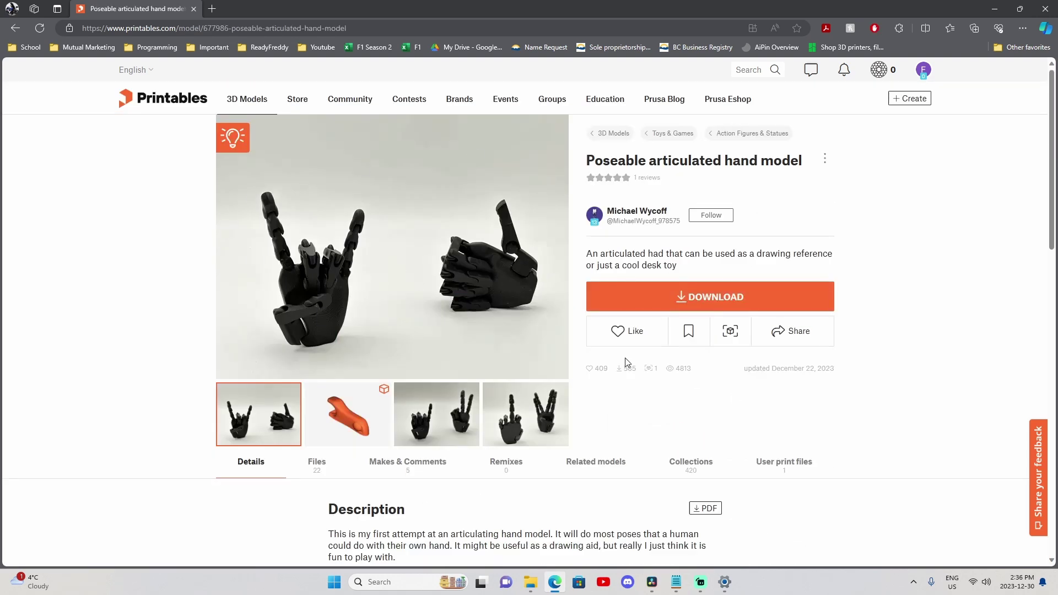
left_click(604, 98)
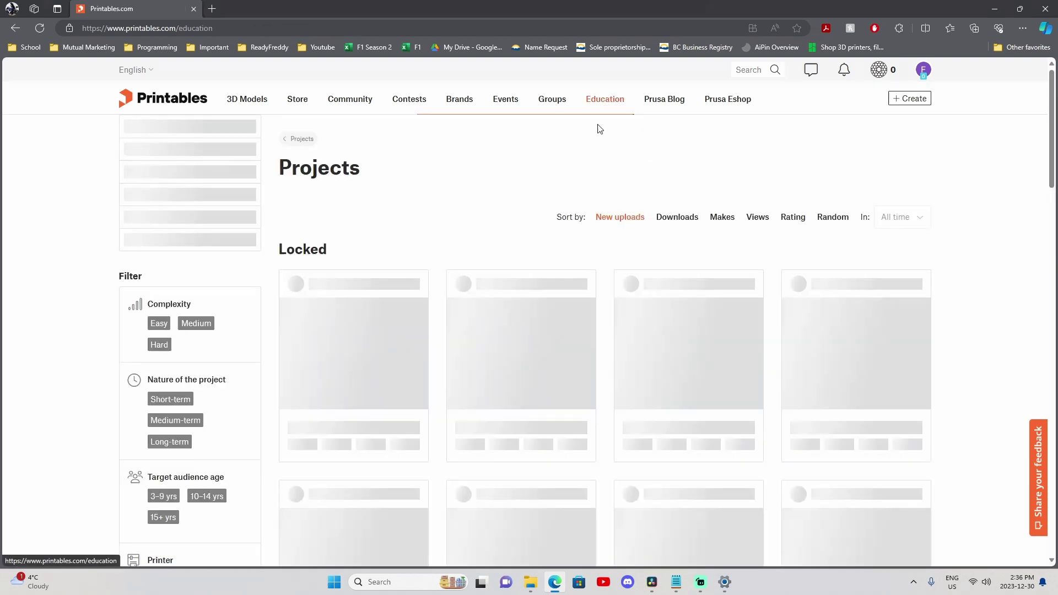
scroll(624, 296, "down", 2)
scroll(624, 296, "down", 2)
scroll(624, 300, "down", 2)
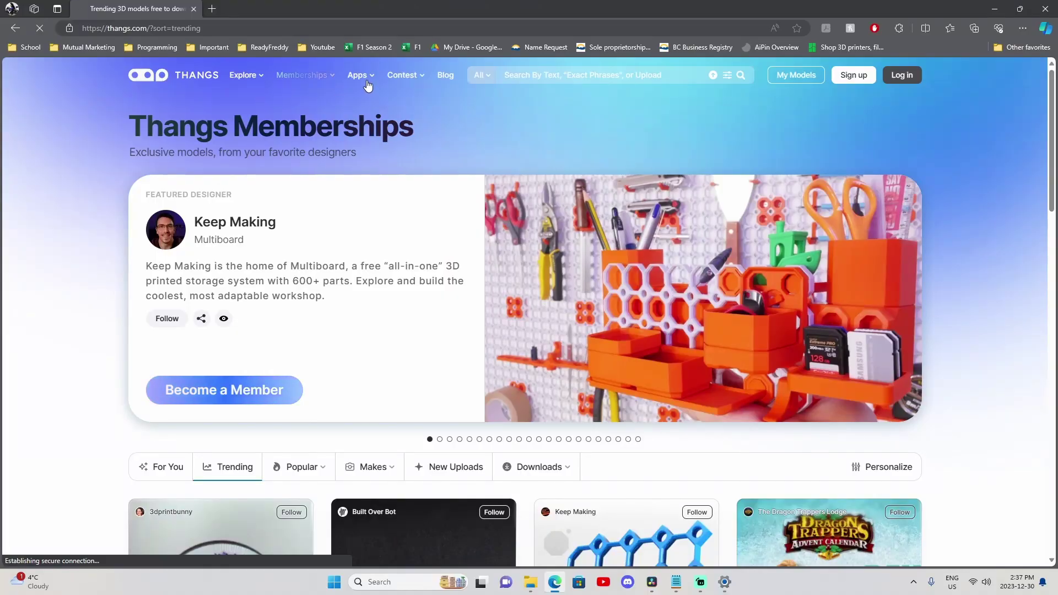
scroll(366, 100, "down", 2)
scroll(366, 125, "down", 1)
scroll(355, 148, "down", 1)
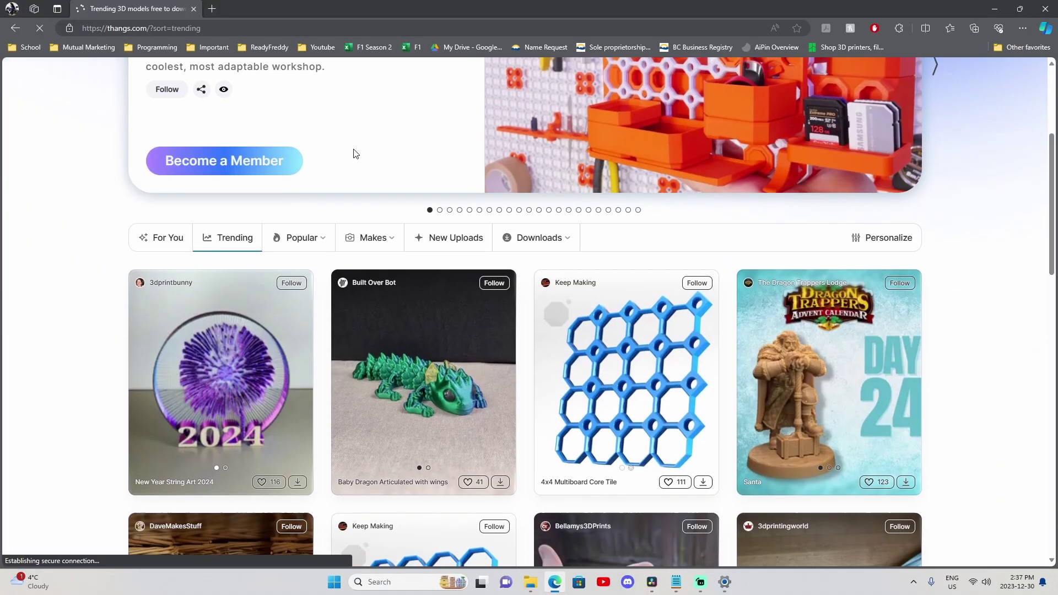
scroll(349, 156, "down", 1)
scroll(350, 155, "down", 1)
scroll(447, 178, "down", 2)
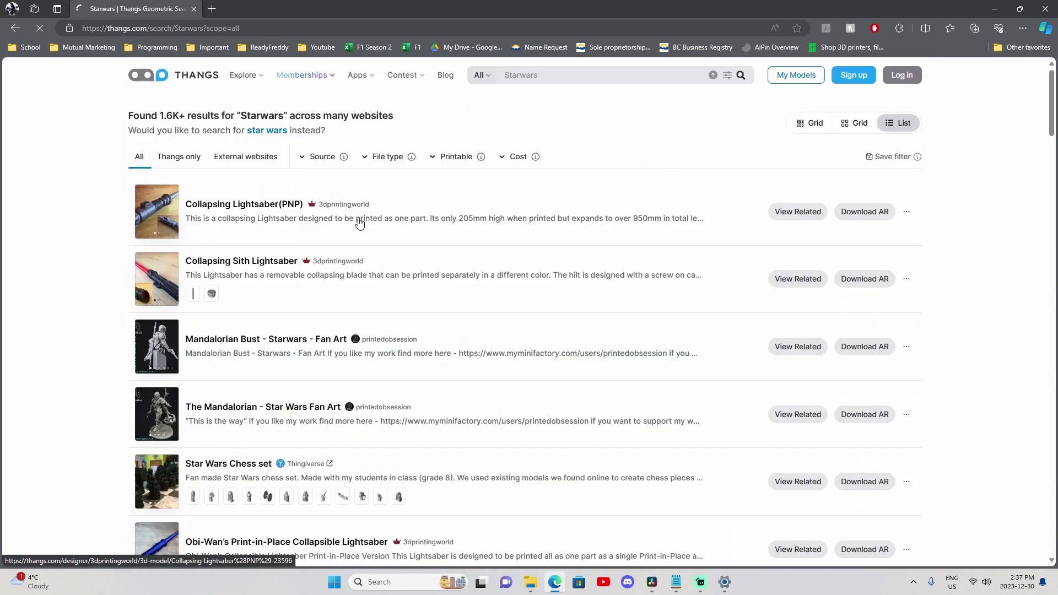
scroll(410, 348, "down", 2)
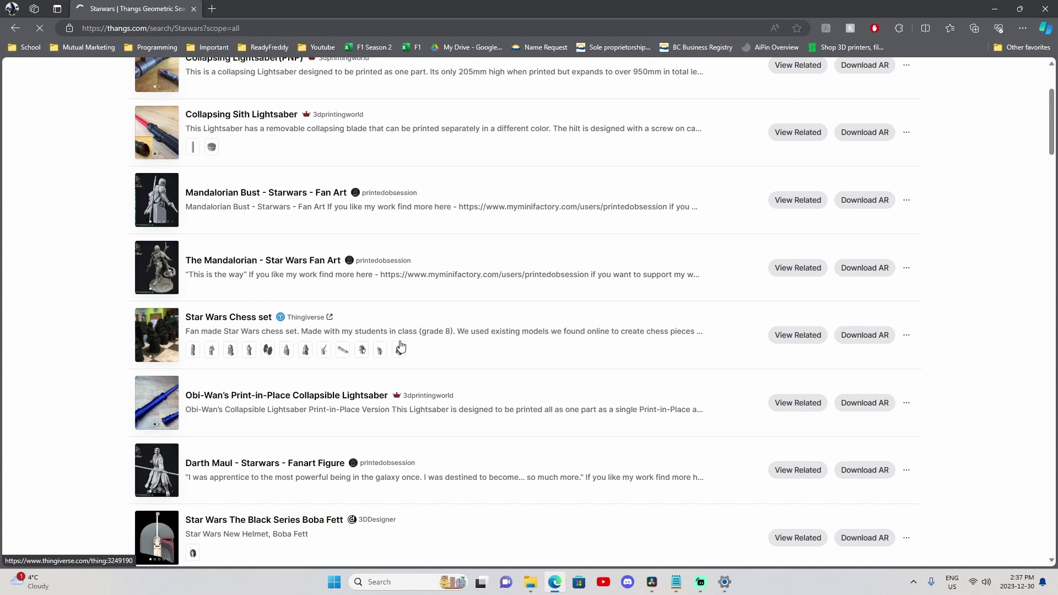
scroll(372, 315, "down", 1)
scroll(331, 273, "down", 1)
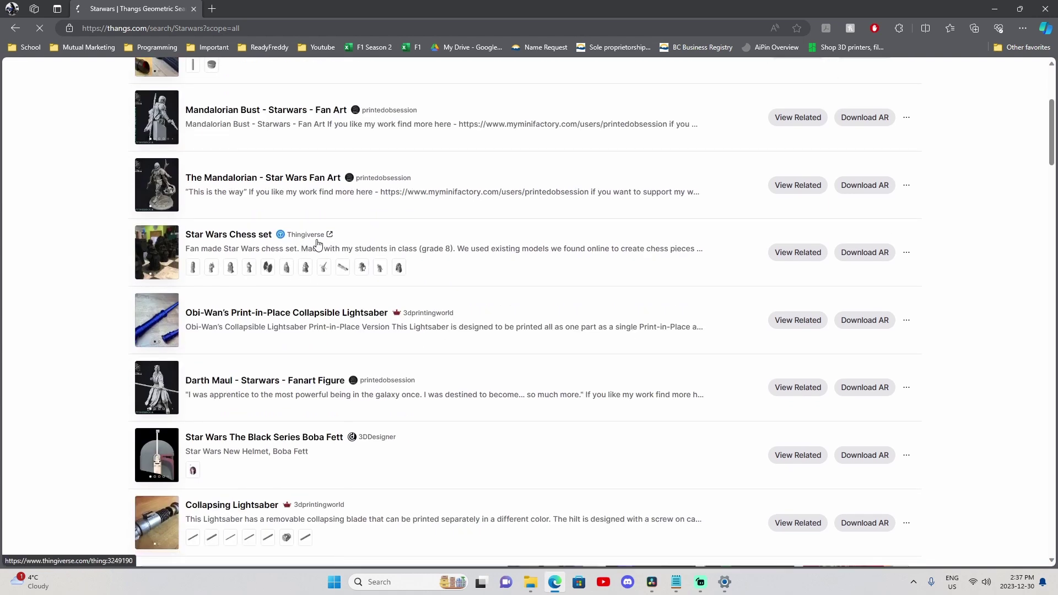
scroll(444, 335, "down", 1)
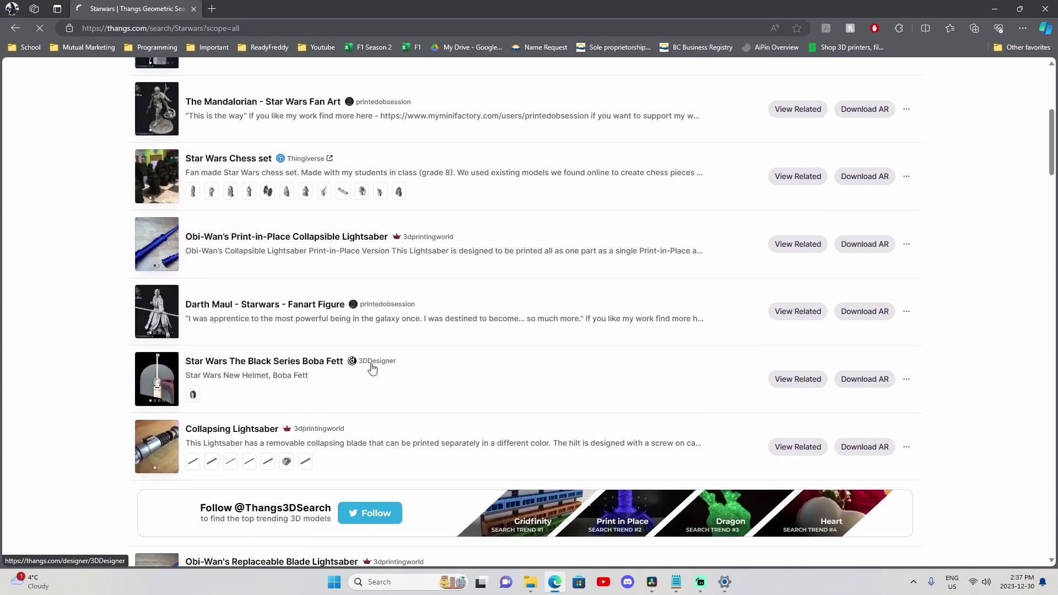
scroll(386, 369, "down", 3)
scroll(431, 377, "down", 3)
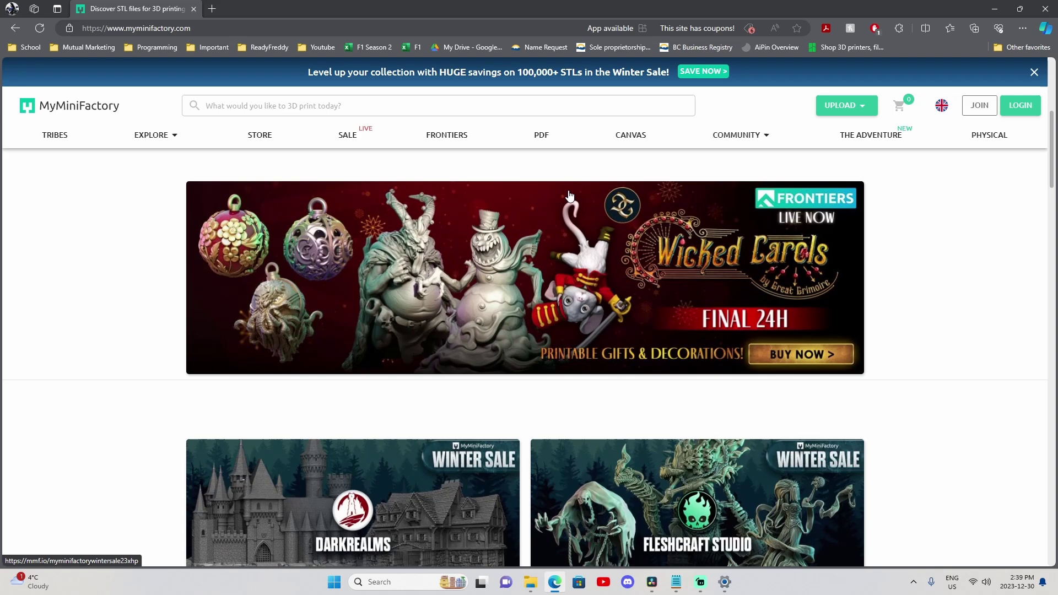
scroll(569, 196, "down", 3)
scroll(569, 196, "down", 3)
scroll(569, 196, "down", 3)
scroll(568, 196, "down", 3)
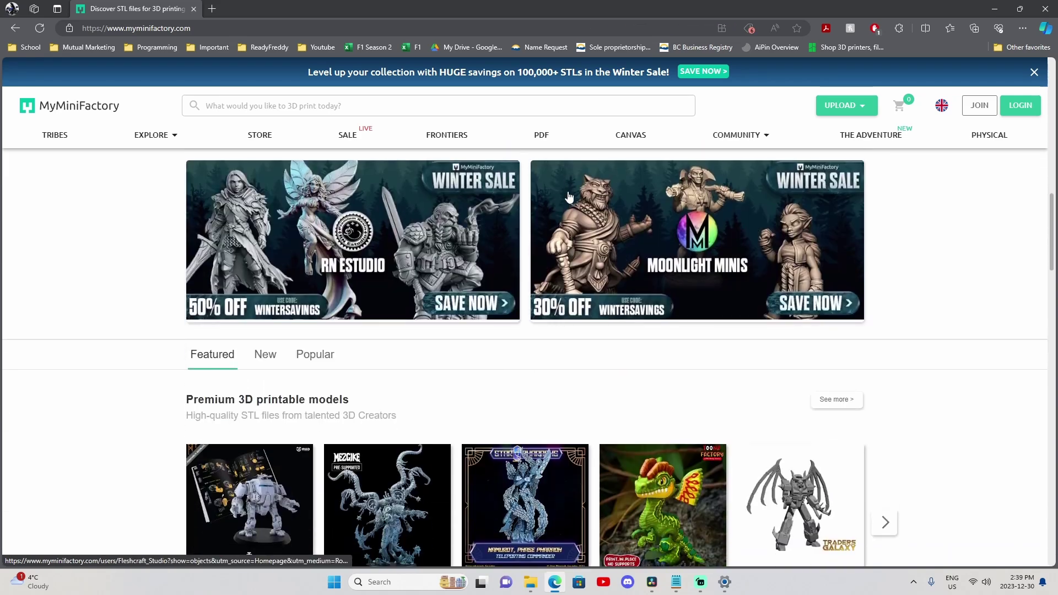
scroll(569, 196, "down", 3)
scroll(569, 197, "down", 3)
scroll(569, 199, "down", 3)
scroll(569, 199, "down", 3)
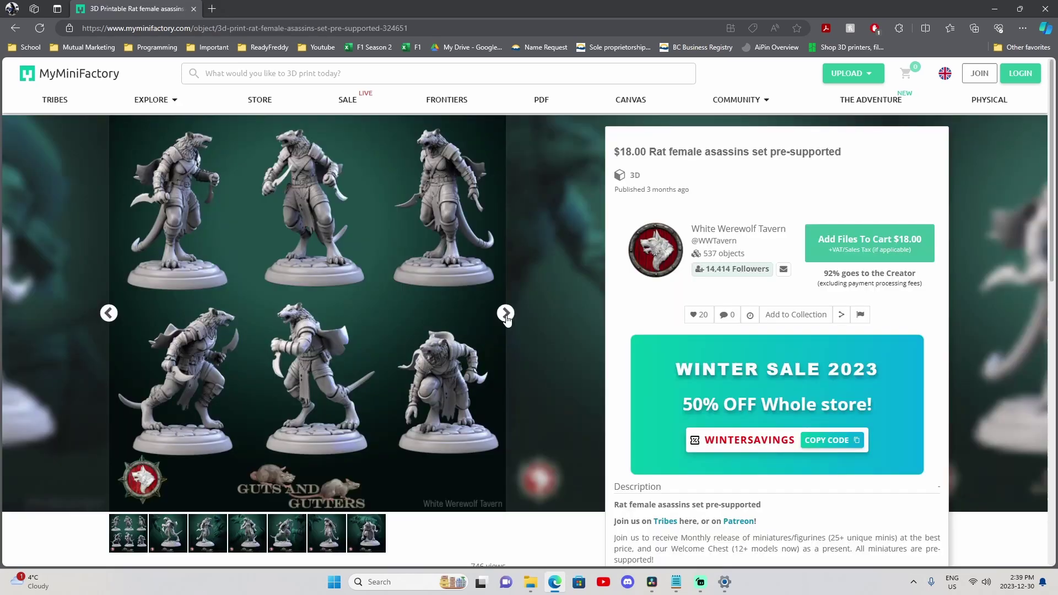
Step: Advance the Rat female assassins set gallery to its second image
left_click(505, 314)
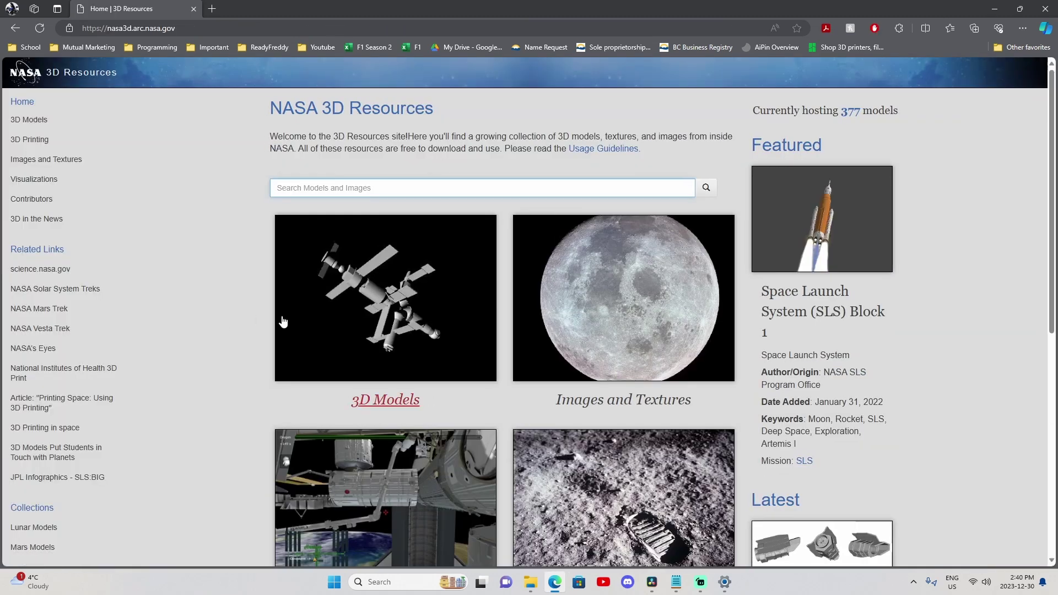
Step: Open the NASA 3D Models library and the M2020 Perseverance rover model page
left_click(385, 399)
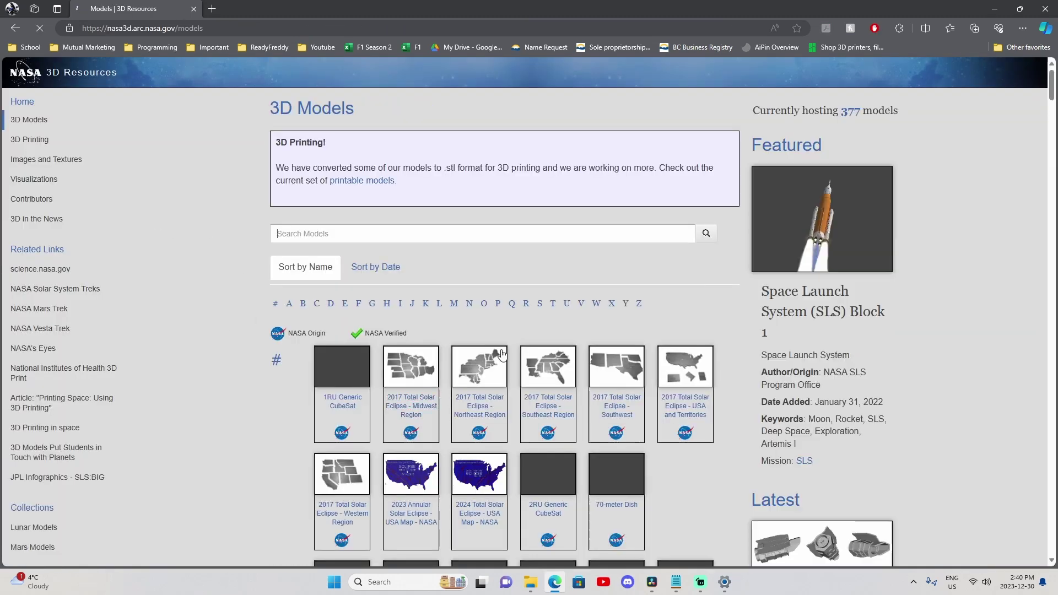
scroll(498, 326, "down", 2)
scroll(269, 238, "down", 15)
scroll(269, 238, "down", 3)
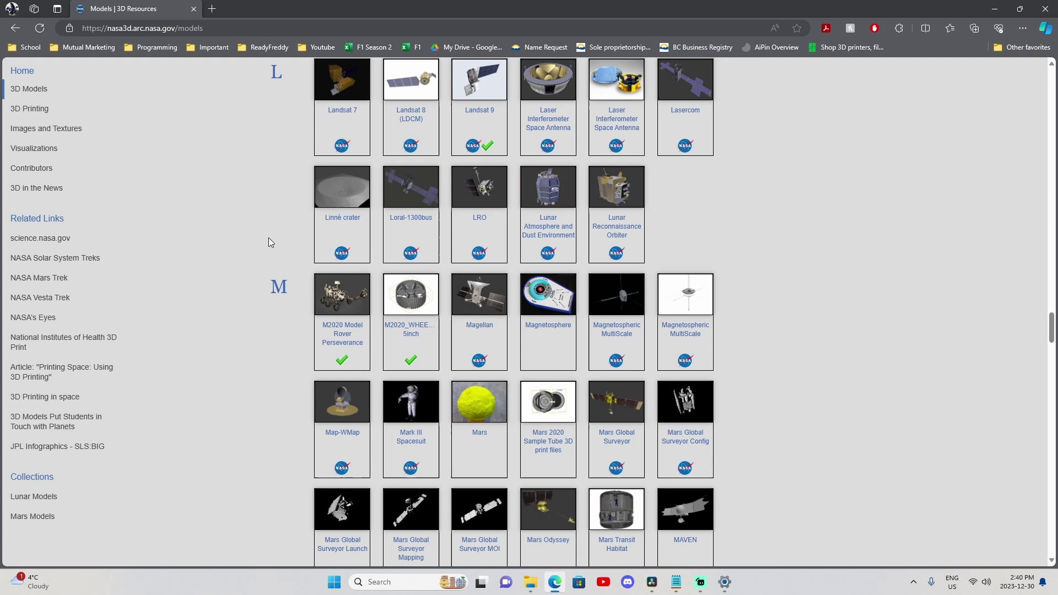
scroll(267, 237, "down", 2)
left_click(342, 257)
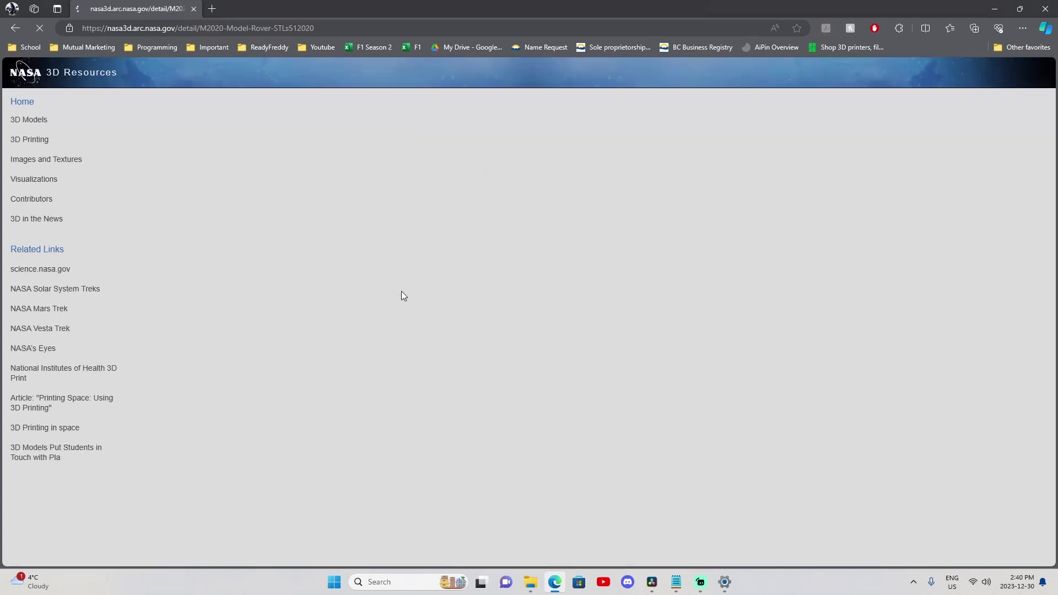